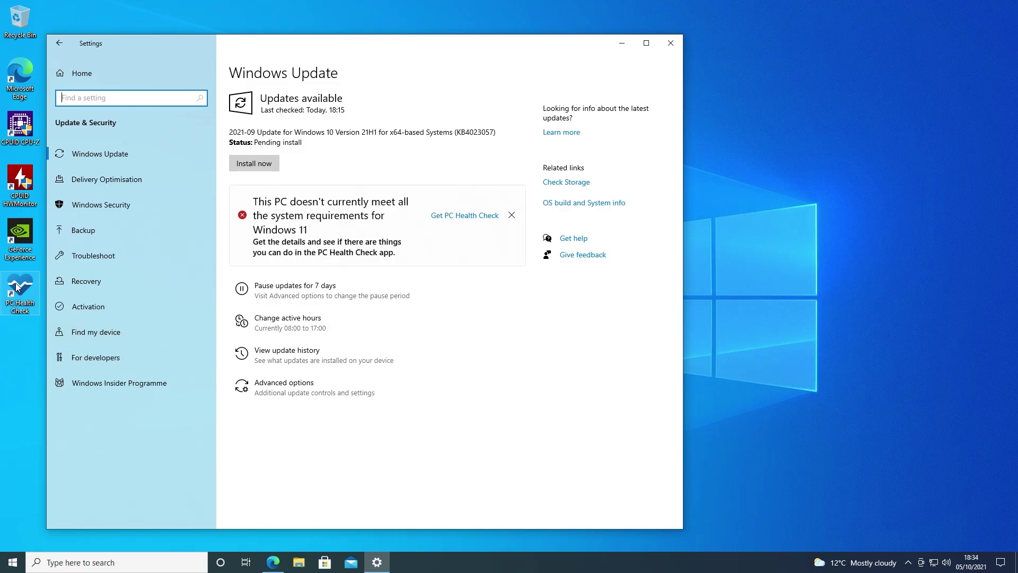
# Check in PC Health Check whether this PC meets the Windows 11 requirements, and close the app
pyautogui.click(18, 287)
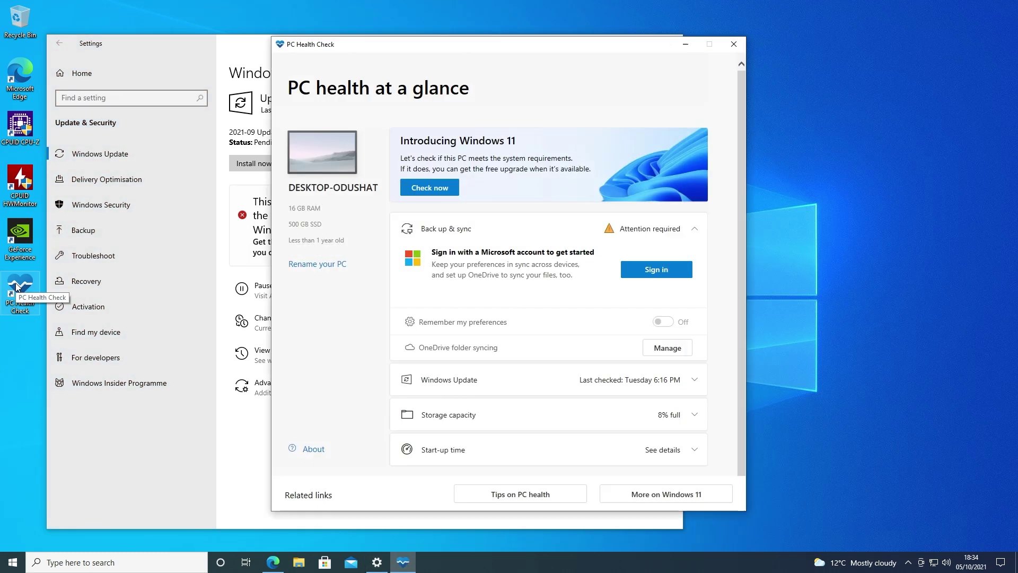
pyautogui.click(416, 188)
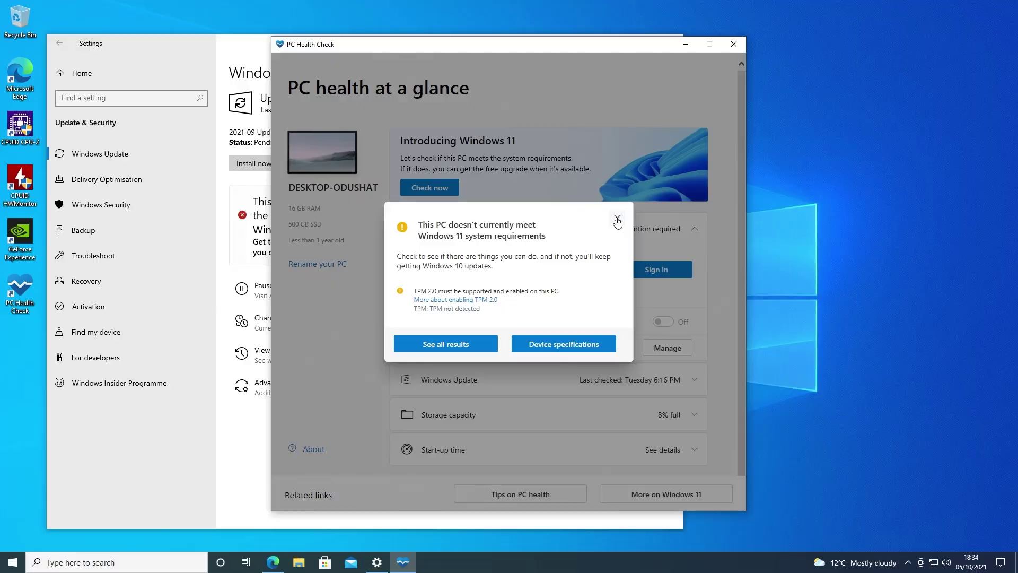
pyautogui.click(852, 70)
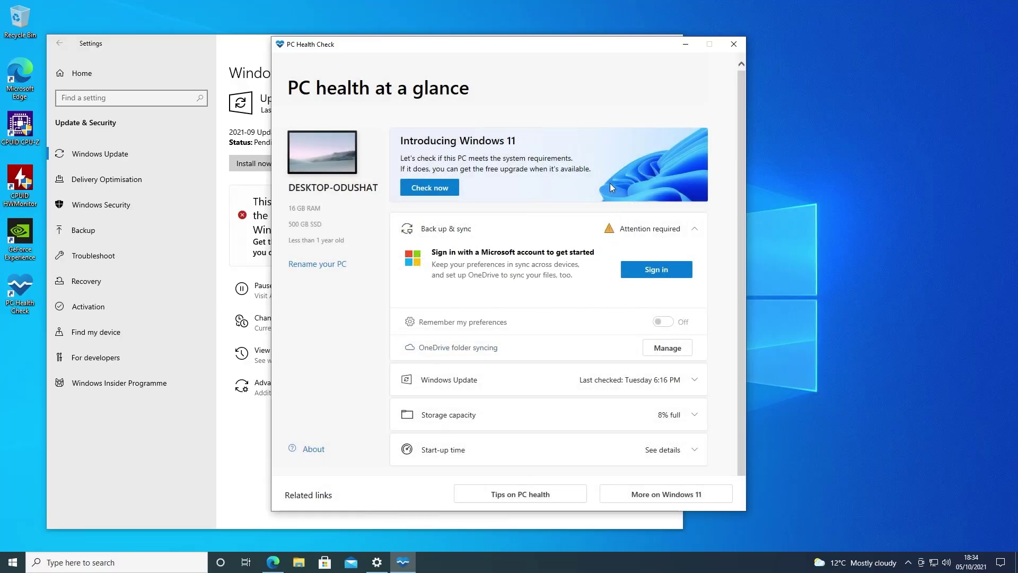
pyautogui.click(734, 44)
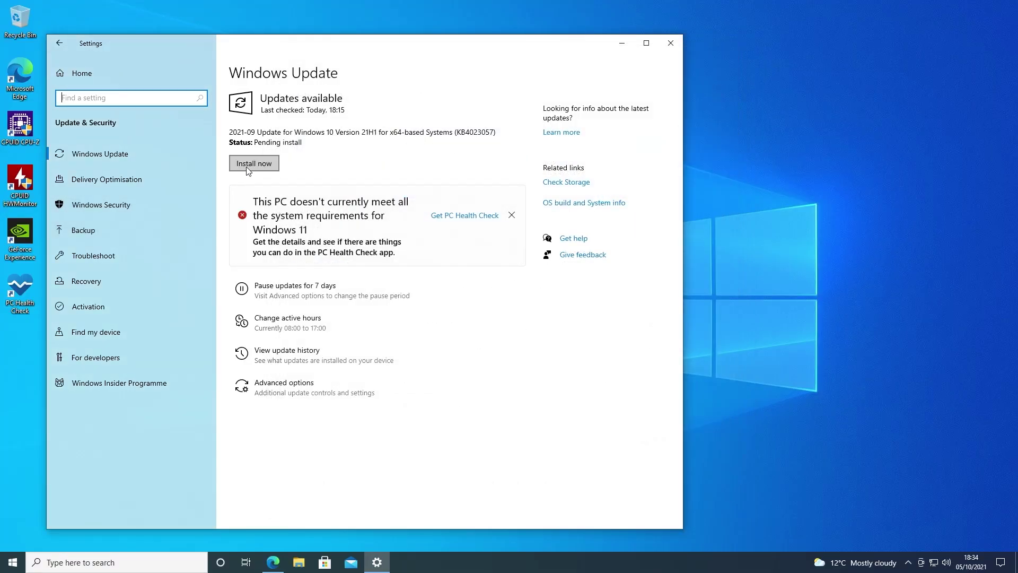
# Install the pending 2021-09 update for Windows 10 Version 21H1 (KB4023057) and close Settings
pyautogui.click(247, 166)
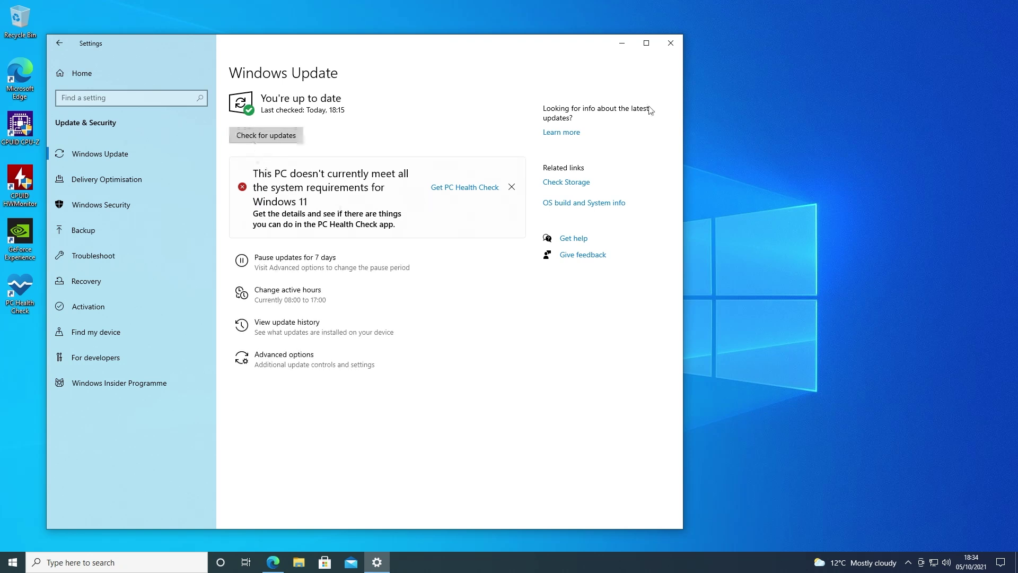
pyautogui.click(676, 45)
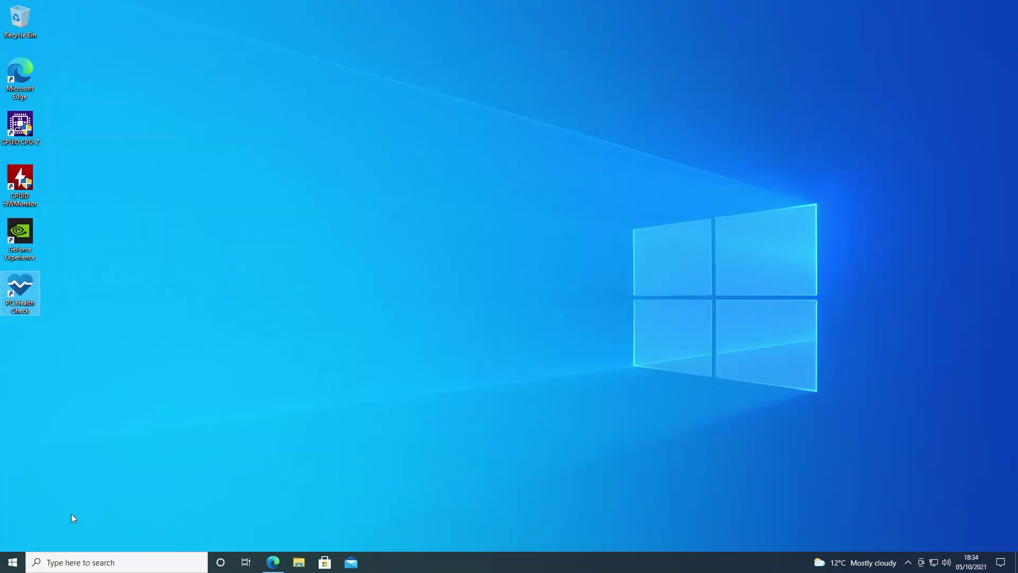
# Restart the computer to get into the BIOS setup
pyautogui.click(12, 562)
pyautogui.click(11, 539)
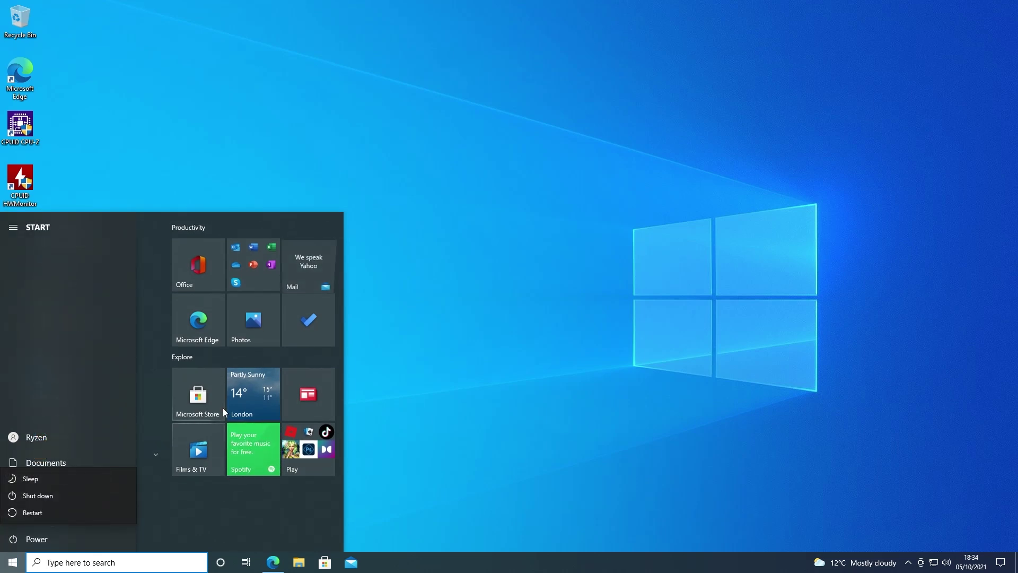
pyautogui.click(33, 512)
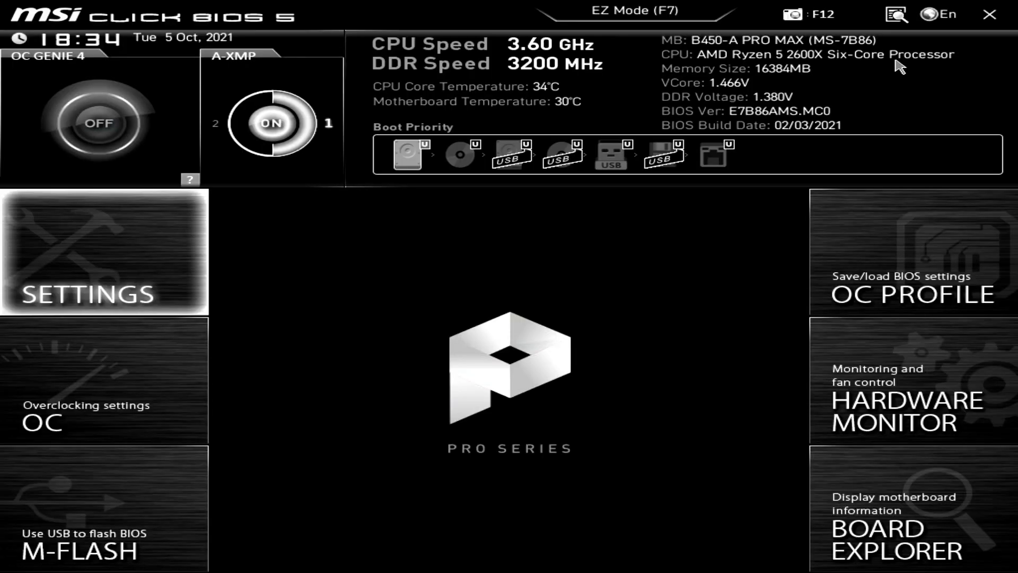
# Set Security Device Support to Enable in the BIOS Trusted Computing security settings, then save the configuration and exit
pyautogui.click(114, 284)
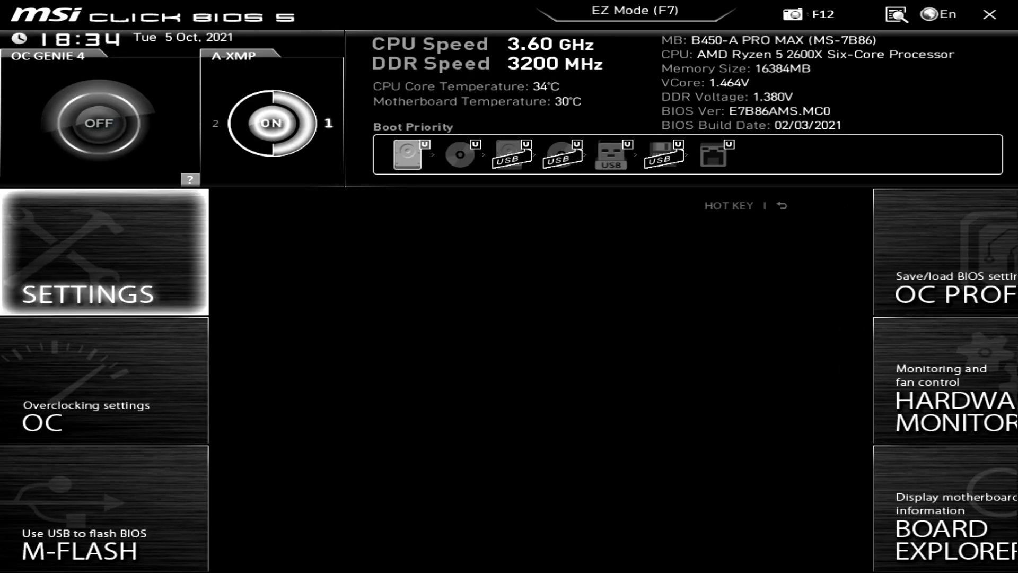
pyautogui.click(278, 282)
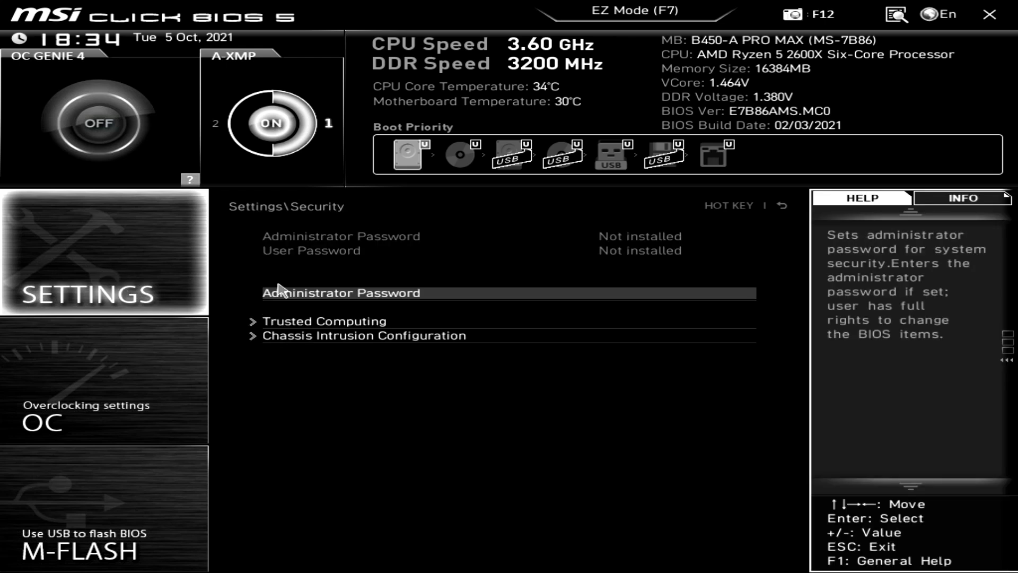
pyautogui.click(316, 322)
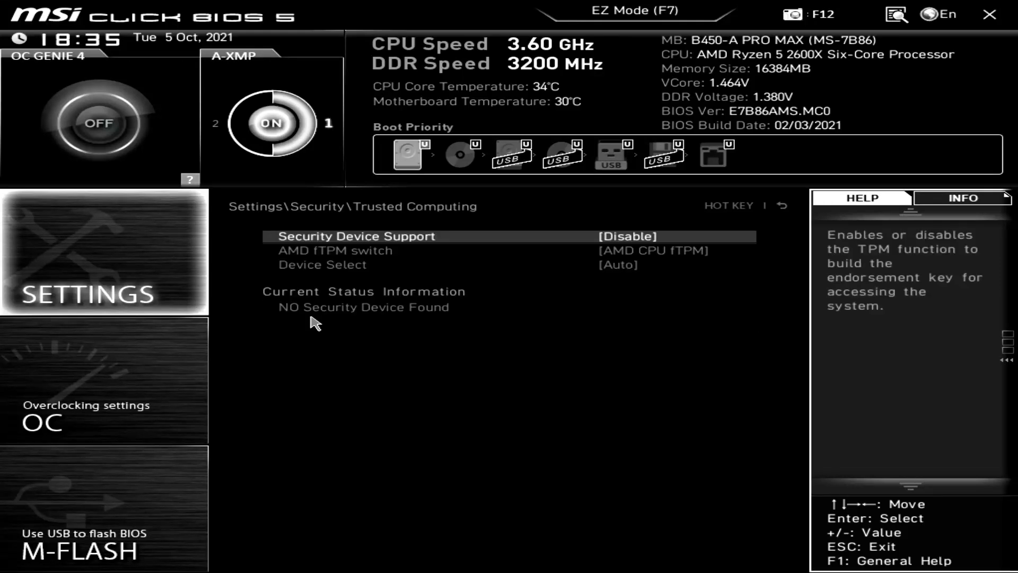
pyautogui.click(353, 240)
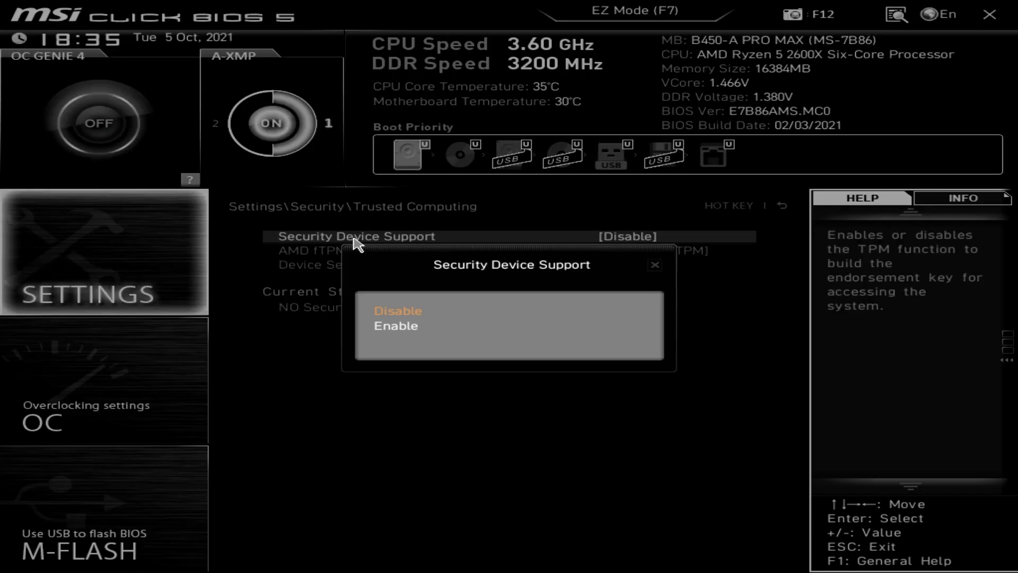
pyautogui.click(397, 327)
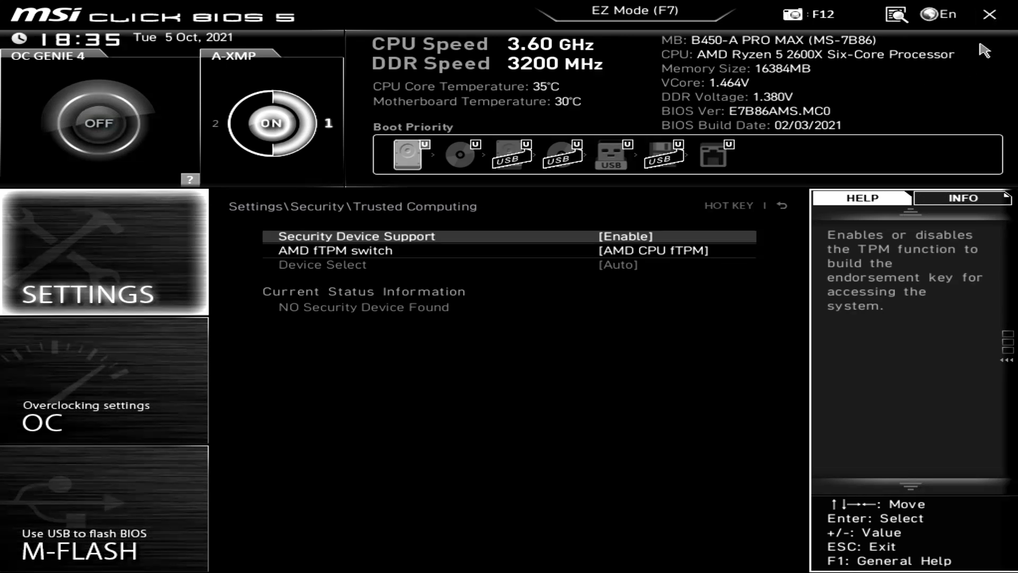
pyautogui.click(990, 14)
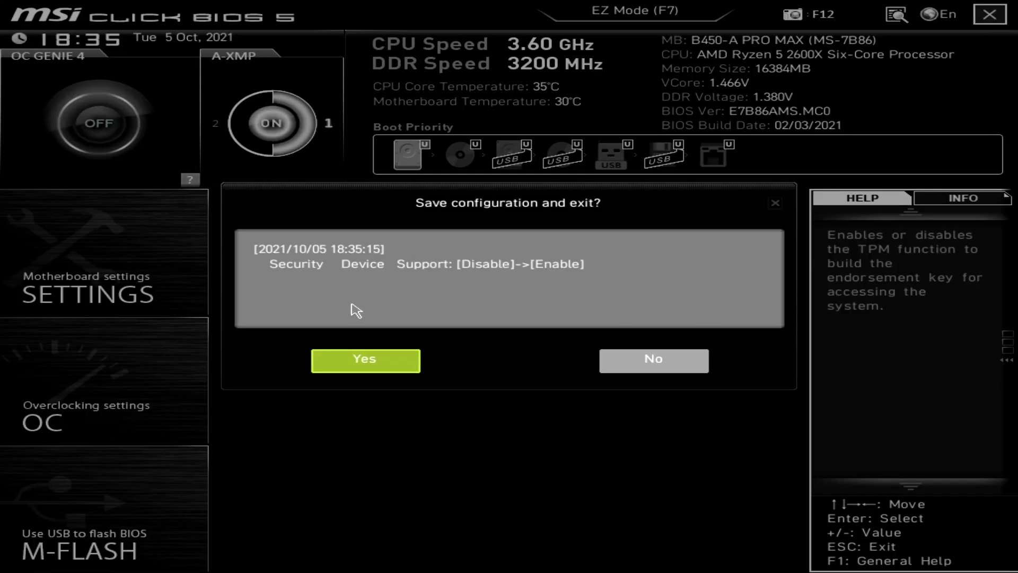
pyautogui.click(361, 362)
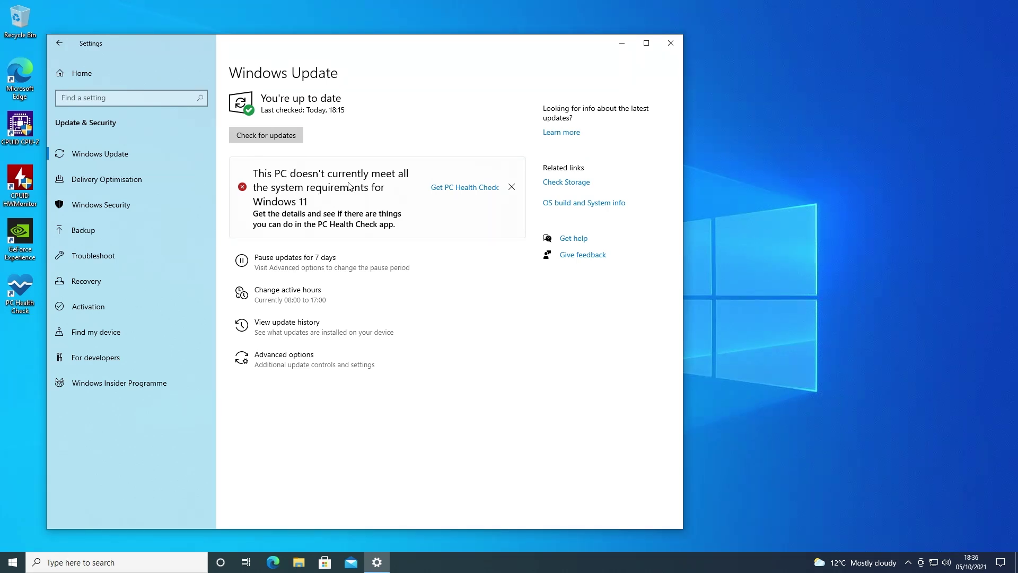
# Rerun the Windows 11 requirements check in PC Health Check, check Windows Update for updates, and close both windows
pyautogui.click(27, 294)
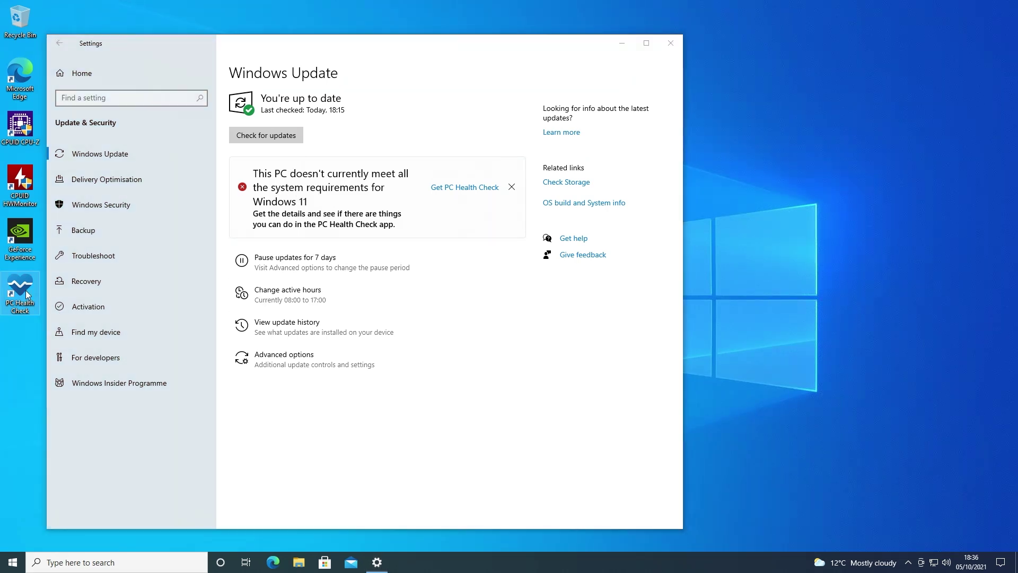
pyautogui.doubleClick(27, 294)
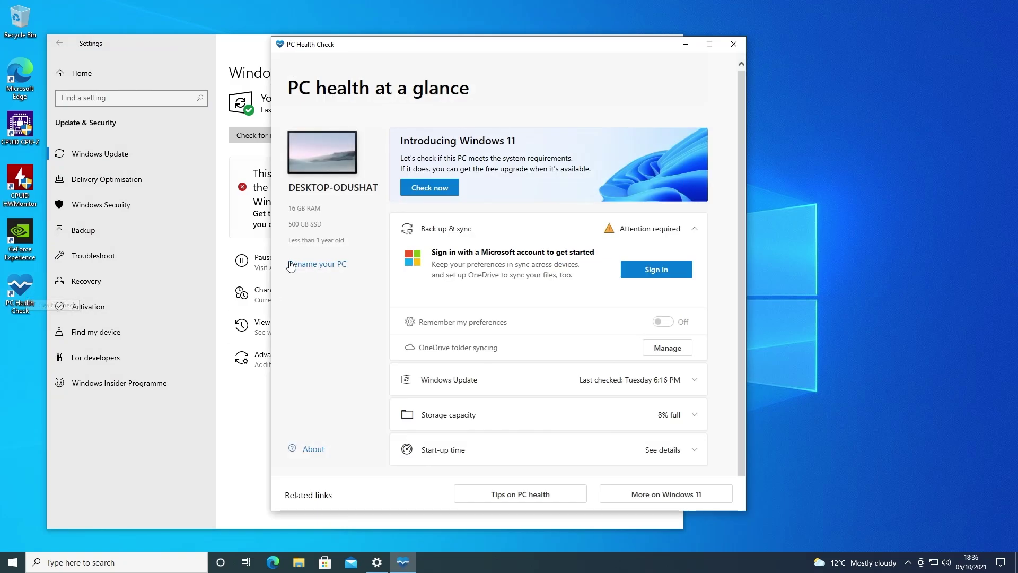
pyautogui.click(344, 186)
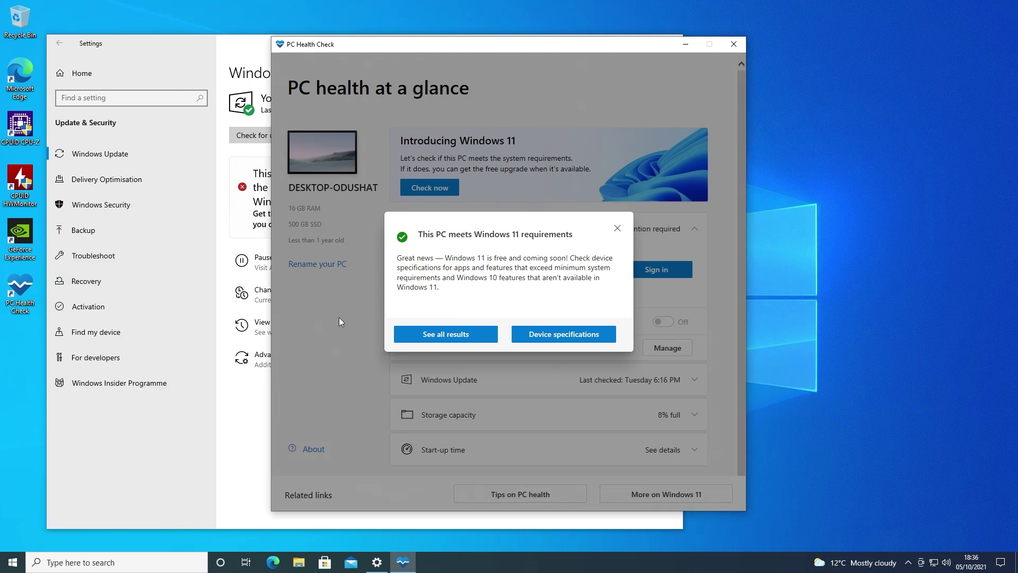
pyautogui.hotkey('alt', 'F4')
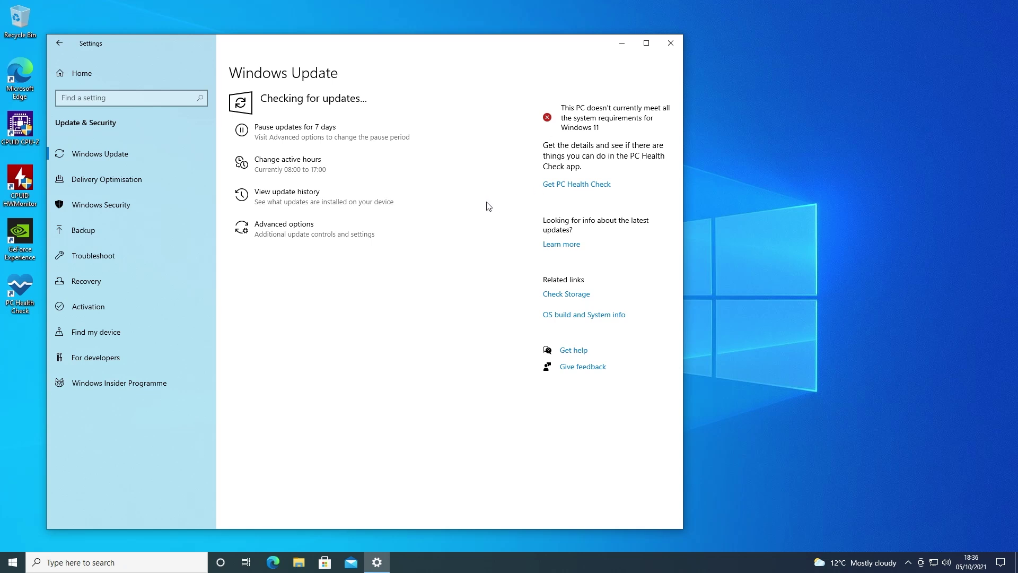
pyautogui.click(670, 43)
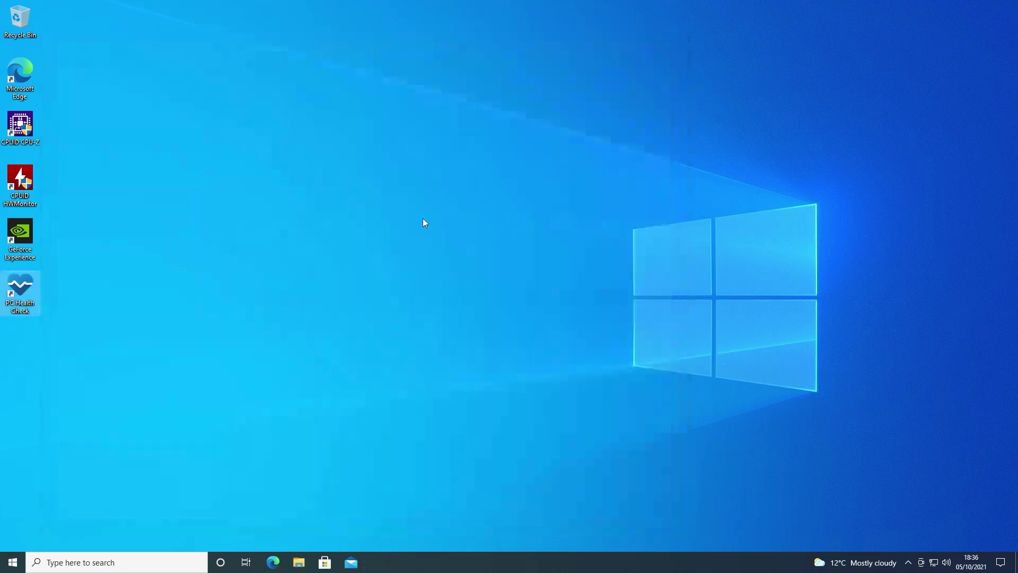
# Search the web in Microsoft Edge for "windows 11 download" and open Microsoft's Download Windows 11 page
pyautogui.click(274, 562)
pyautogui.write('windows 11 download')
pyautogui.press('Return')
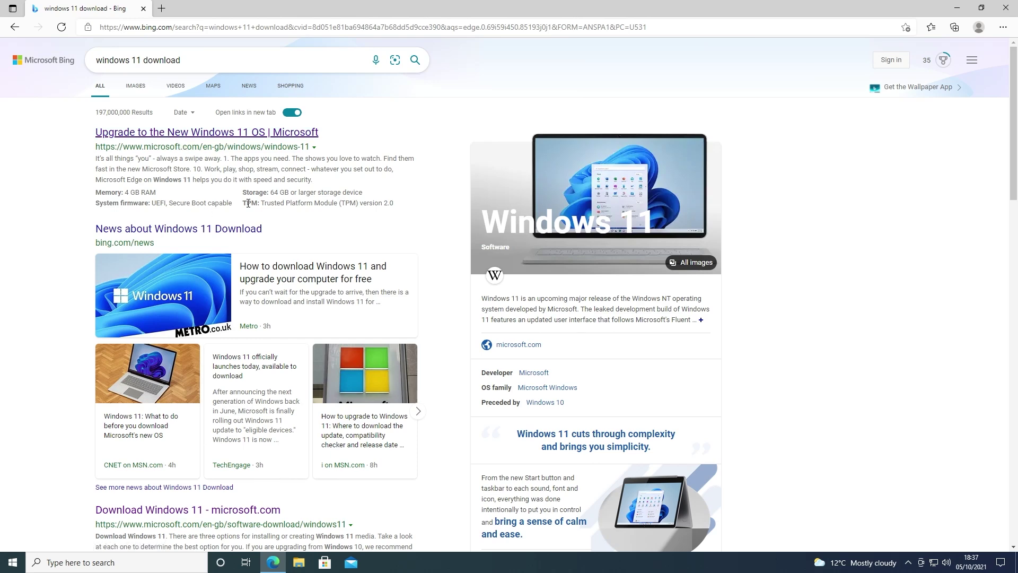
pyautogui.scroll(-4, 248, 203)
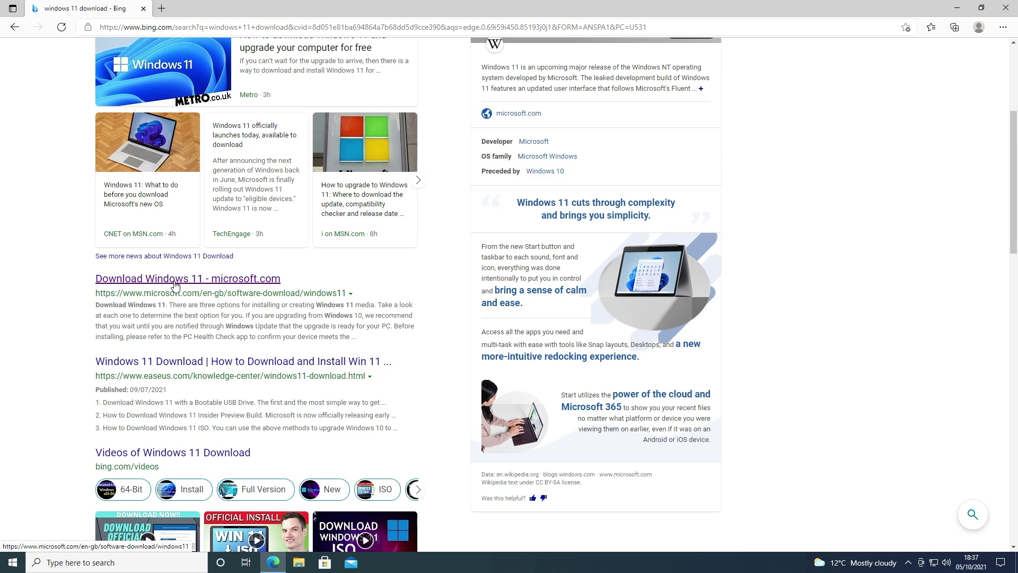
pyautogui.click(175, 280)
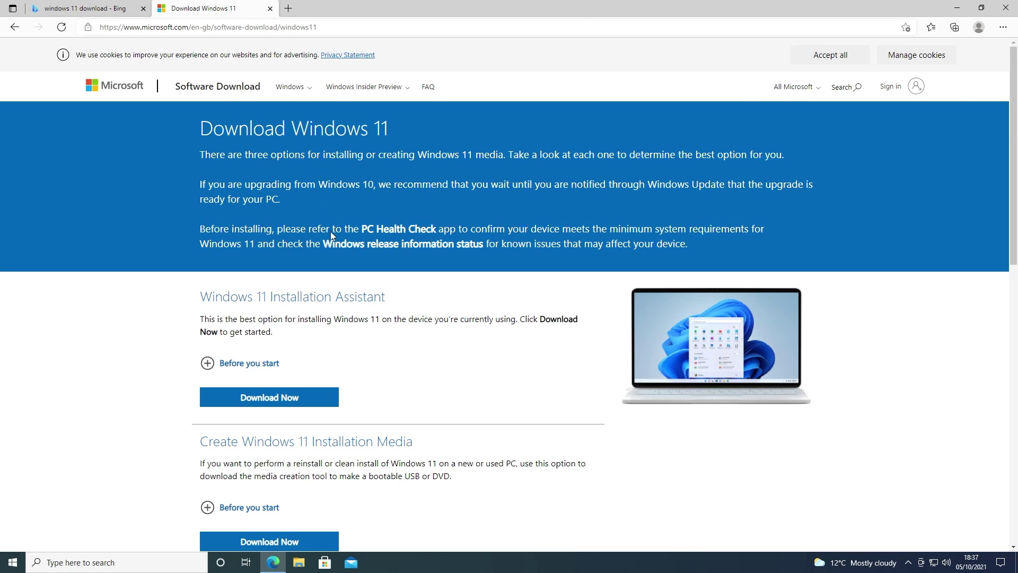
# Review the Windows 11 download options and the "Before you start" details of the Windows 11 Installation Assistant
pyautogui.scroll(-4, 415, 306)
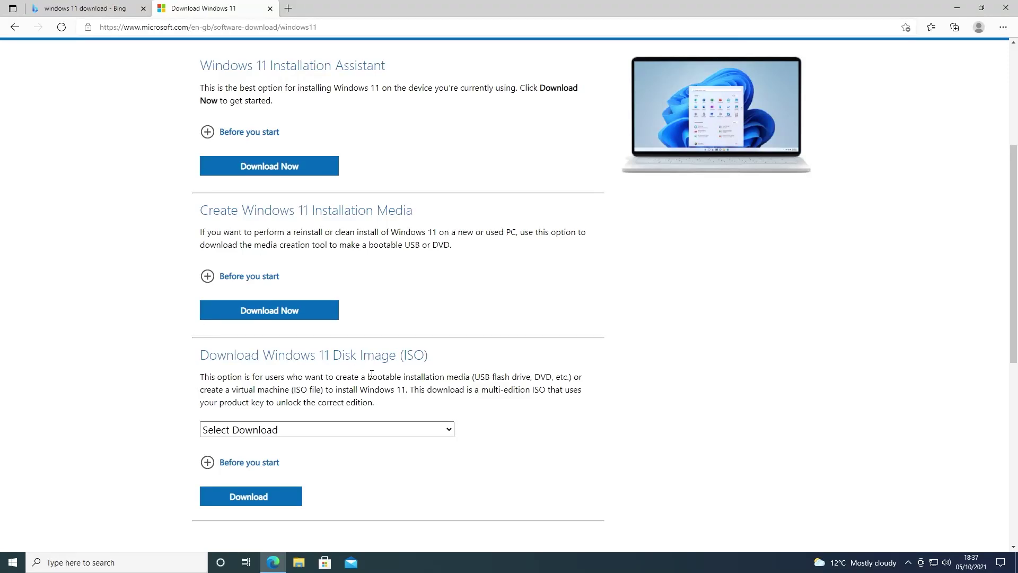
pyautogui.scroll(-3, 366, 379)
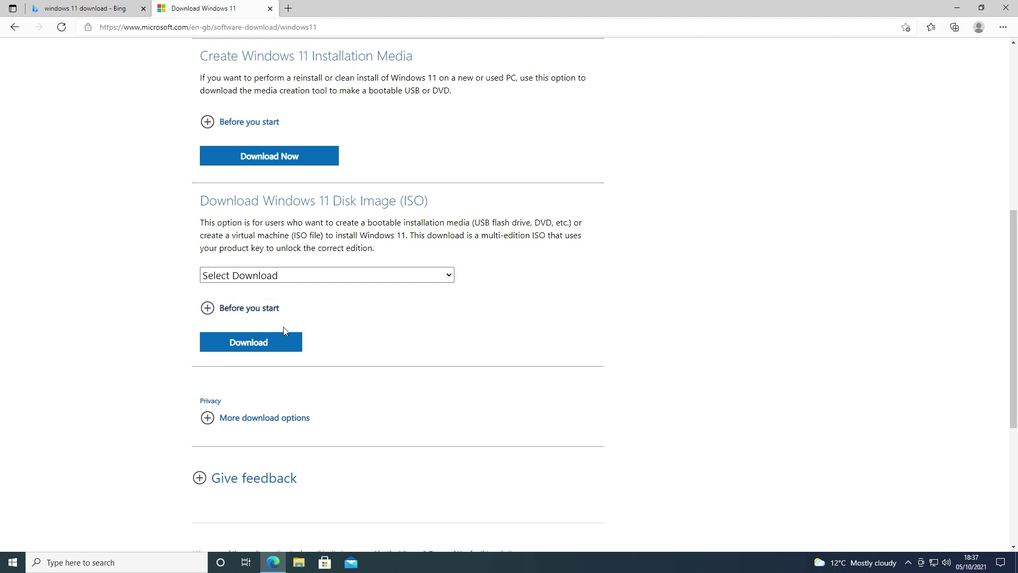
pyautogui.scroll(1, 289, 345)
pyautogui.scroll(2, 289, 345)
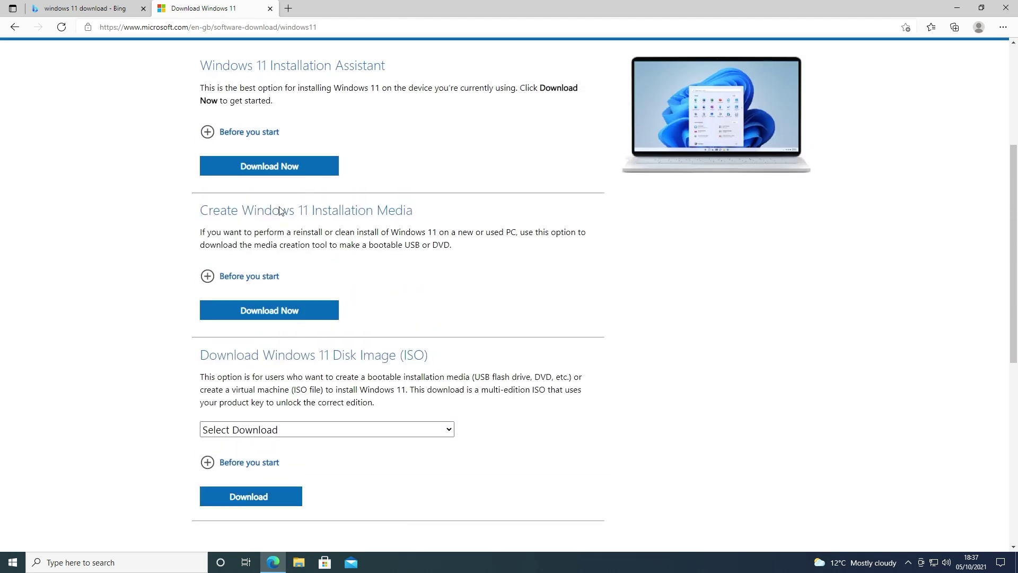
pyautogui.scroll(3, 297, 363)
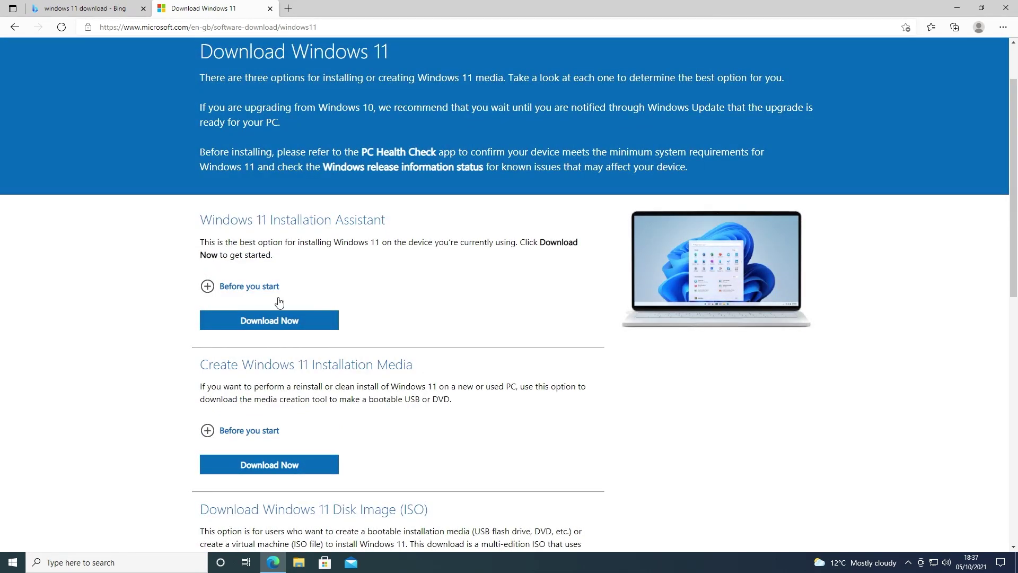
pyautogui.click(211, 289)
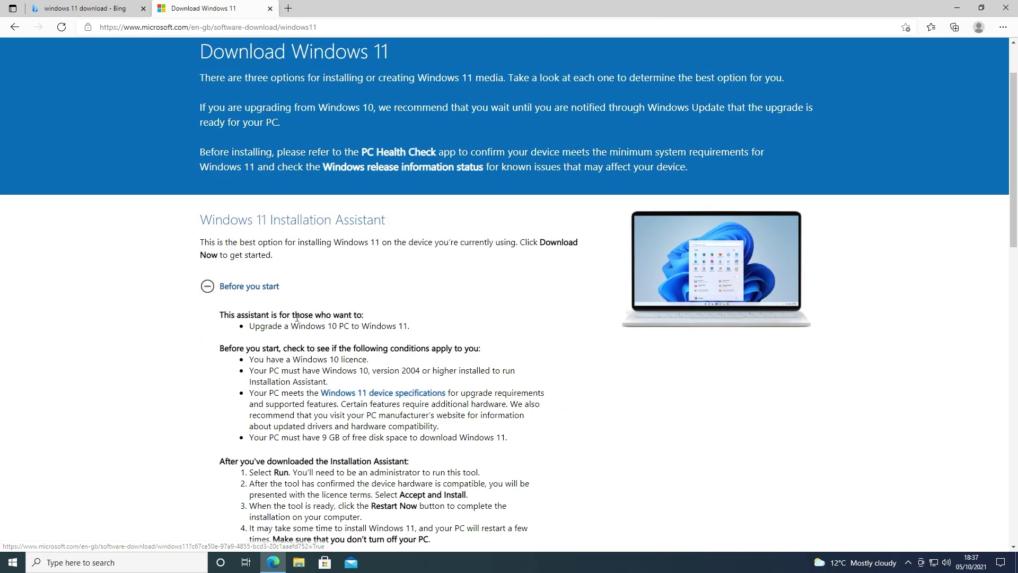
pyautogui.scroll(-3, 297, 317)
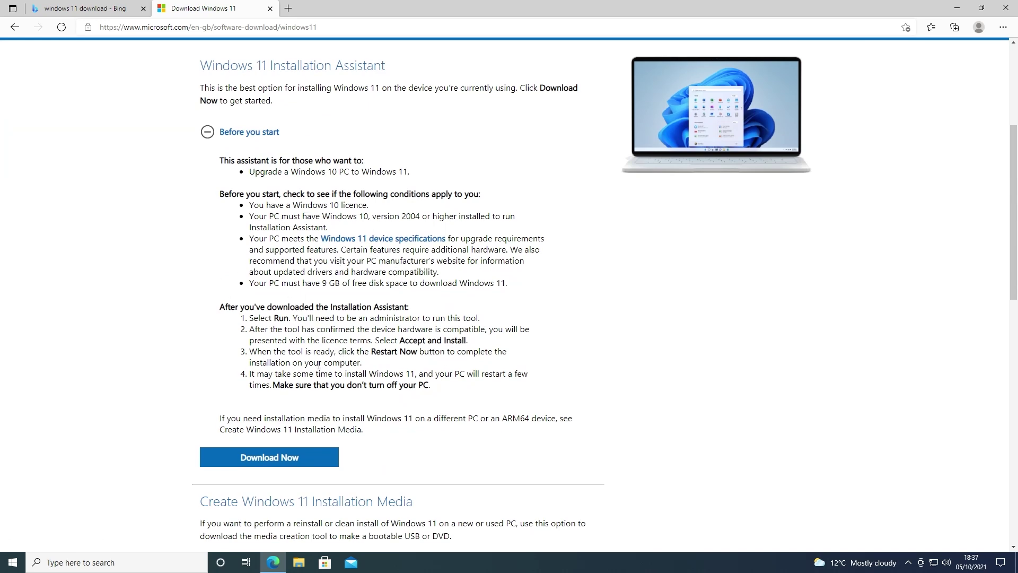
# Download Windows11InstallationAssistant.exe, run it, and allow it to make changes to the device
pyautogui.click(273, 460)
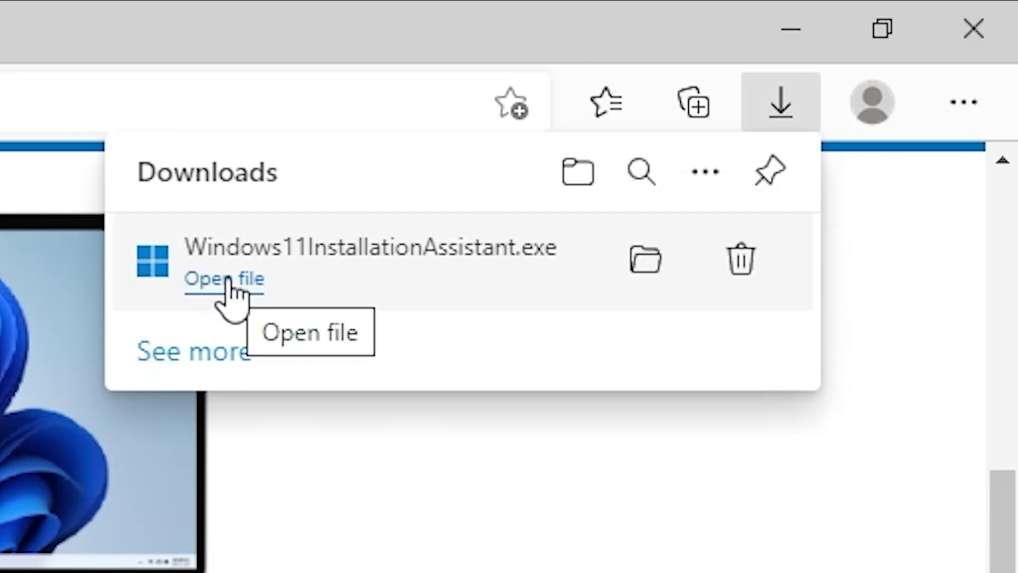
pyautogui.click(228, 282)
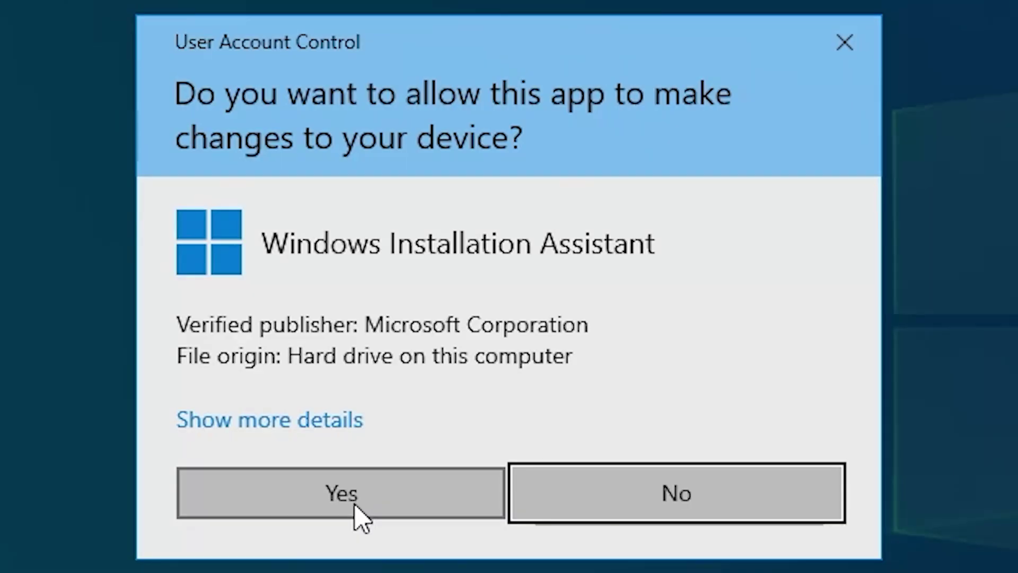
pyautogui.click(354, 504)
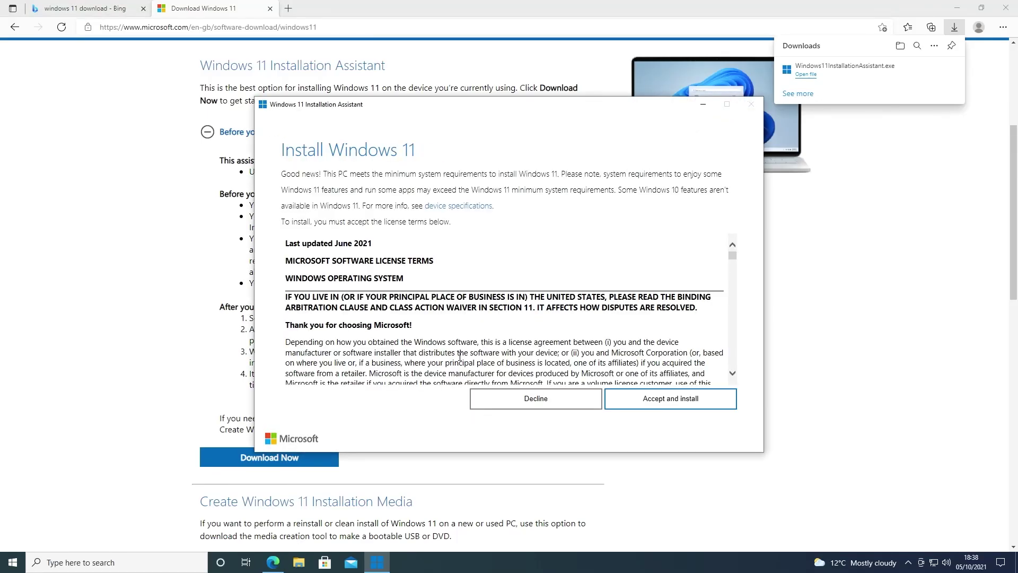
# Minimize the browser, look through the Windows 11 license terms, and accept them to start the installation
pyautogui.click(957, 8)
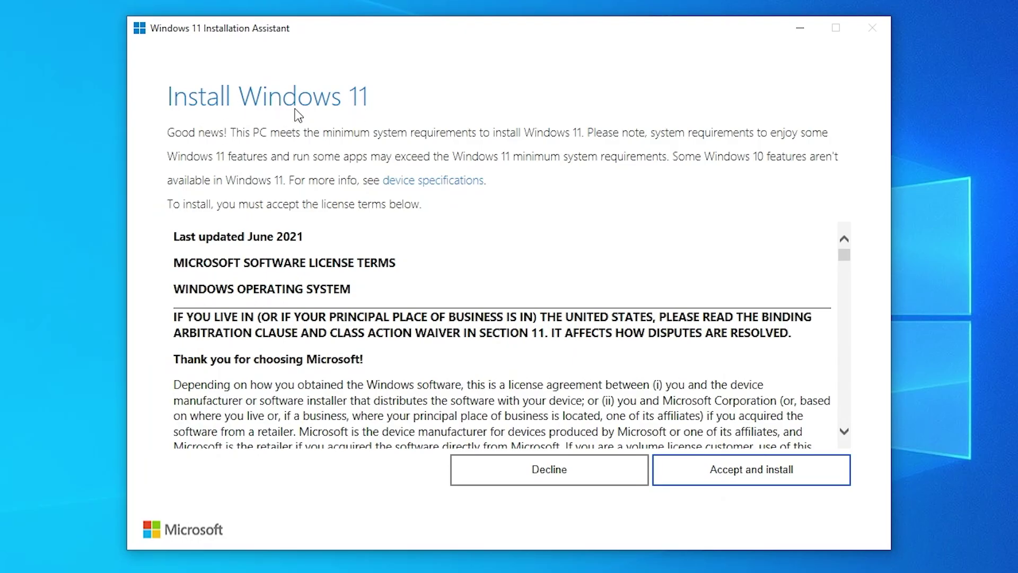
pyautogui.scroll(-3, 593, 347)
pyautogui.scroll(-15, 592, 348)
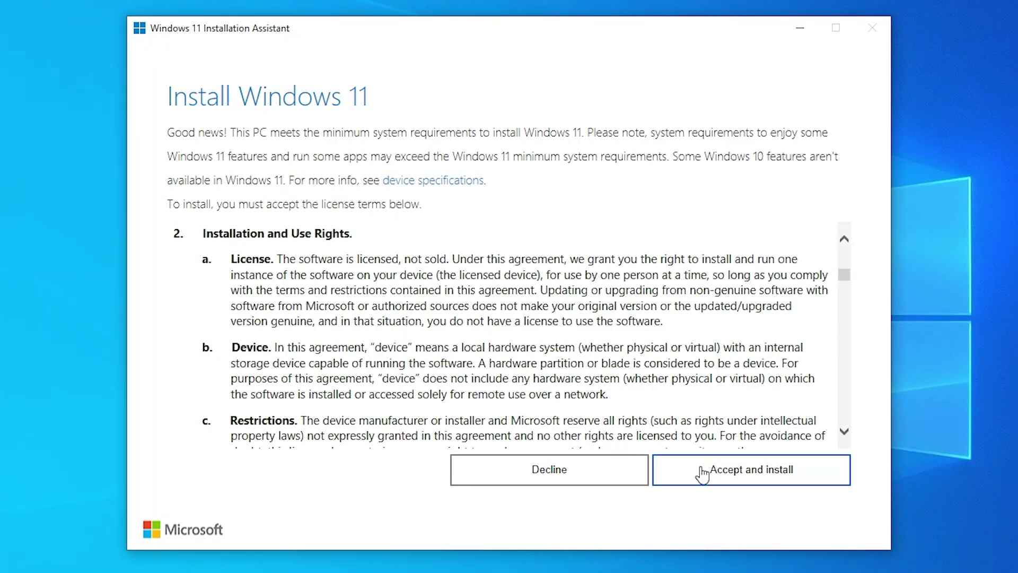
pyautogui.click(703, 472)
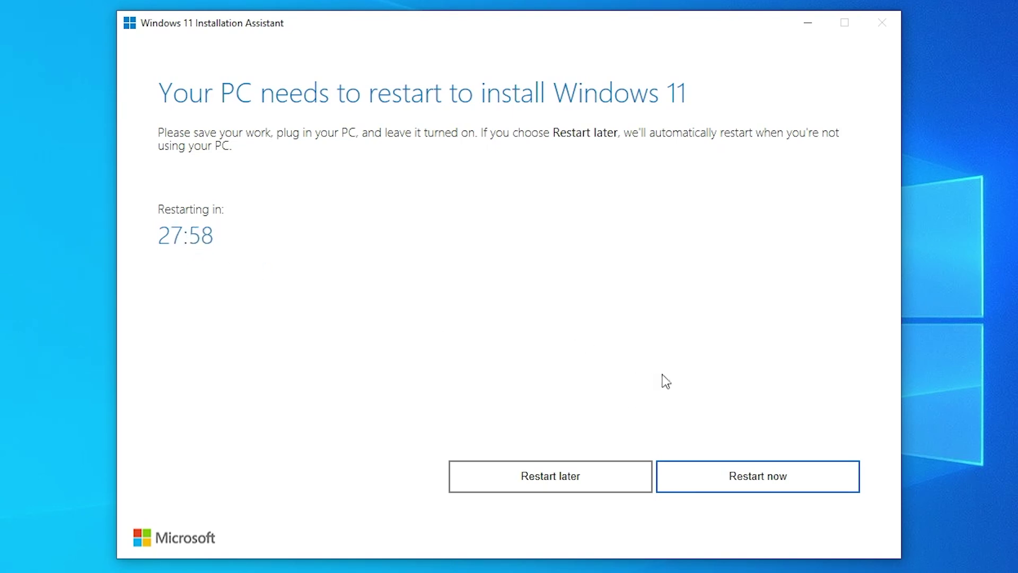
# Restart the PC immediately to install Windows 11
pyautogui.click(743, 486)
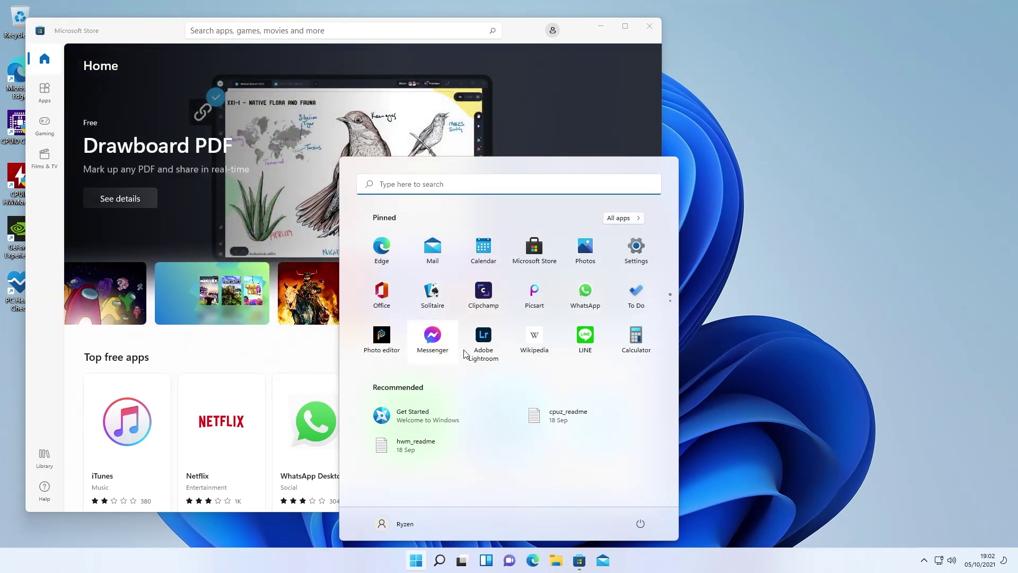
# Look through the pinned apps in the new Windows 11 Start menu, and close it
pyautogui.scroll(-1, 530, 358)
pyautogui.scroll(1, 514, 357)
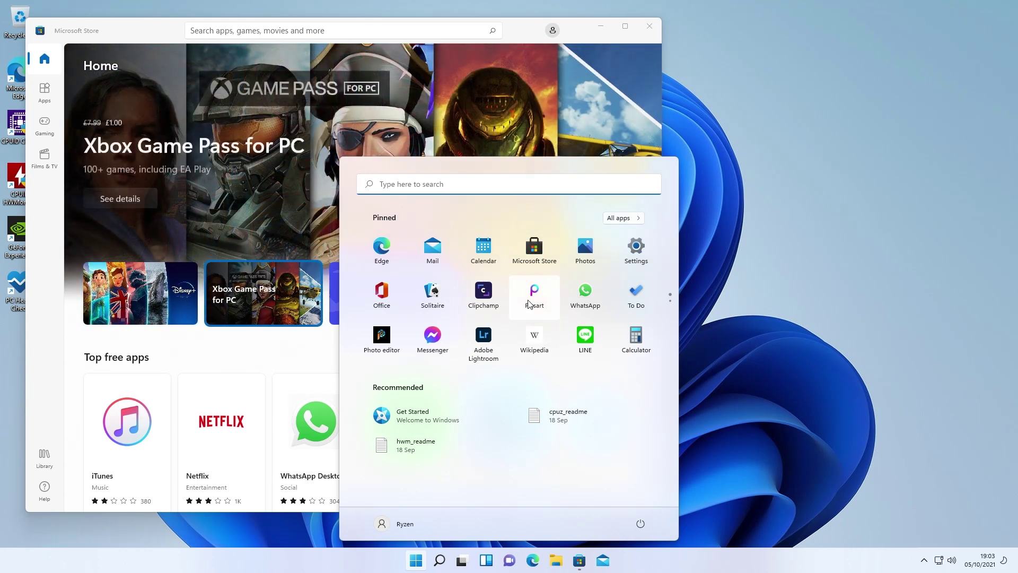
pyautogui.click(772, 209)
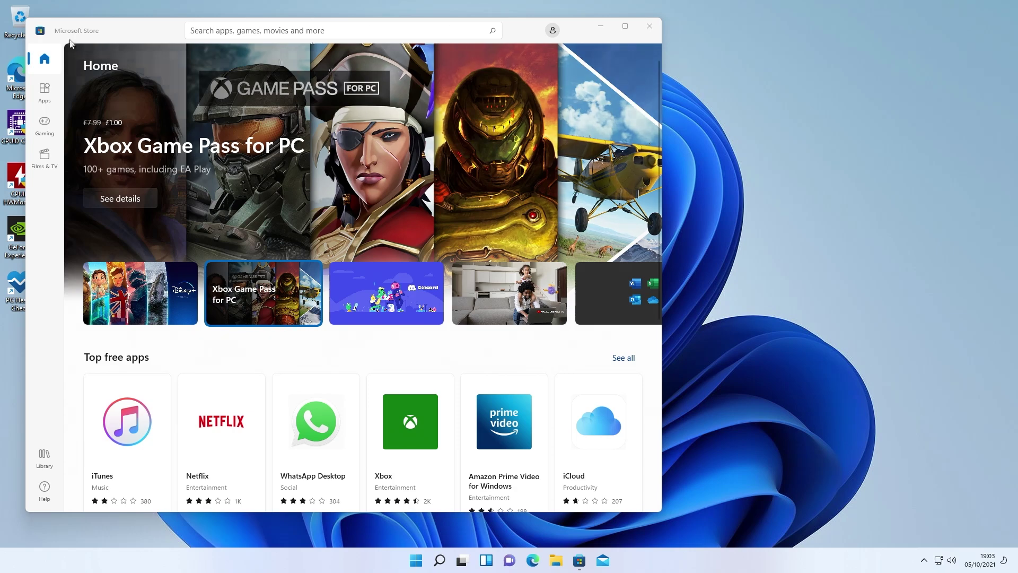
# Move the Microsoft Store window clear of the desktop icons and browse its Home page of apps, films and games
pyautogui.moveTo(89, 31); pyautogui.dragTo(244, 36)
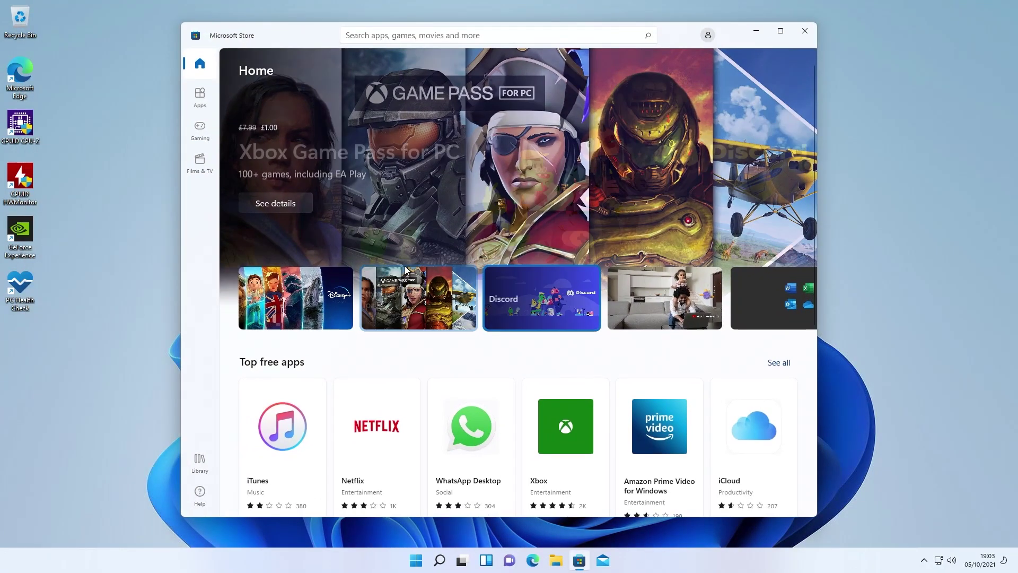
pyautogui.scroll(-10, 457, 345)
pyautogui.scroll(8, 457, 345)
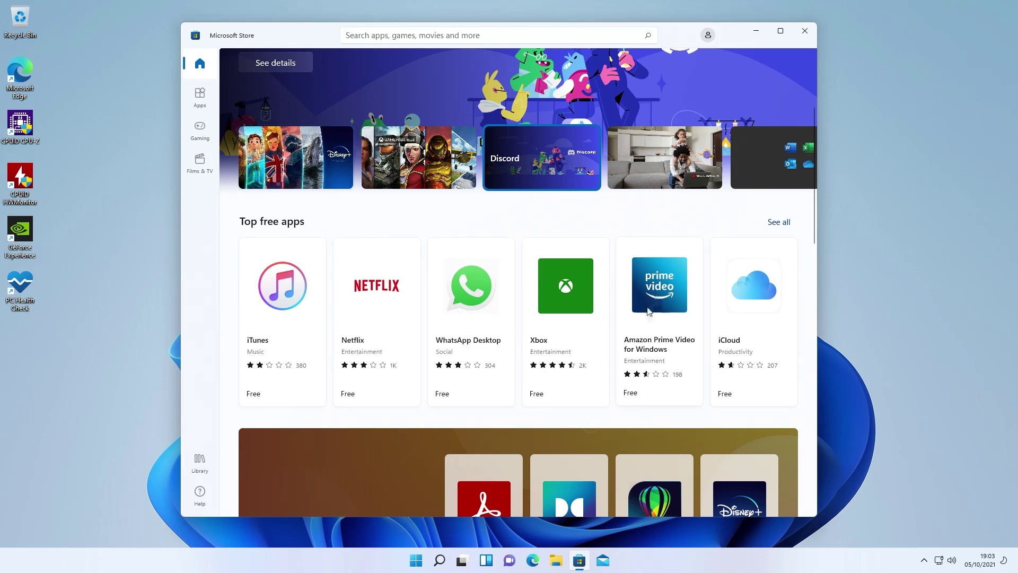
pyautogui.scroll(-8, 572, 339)
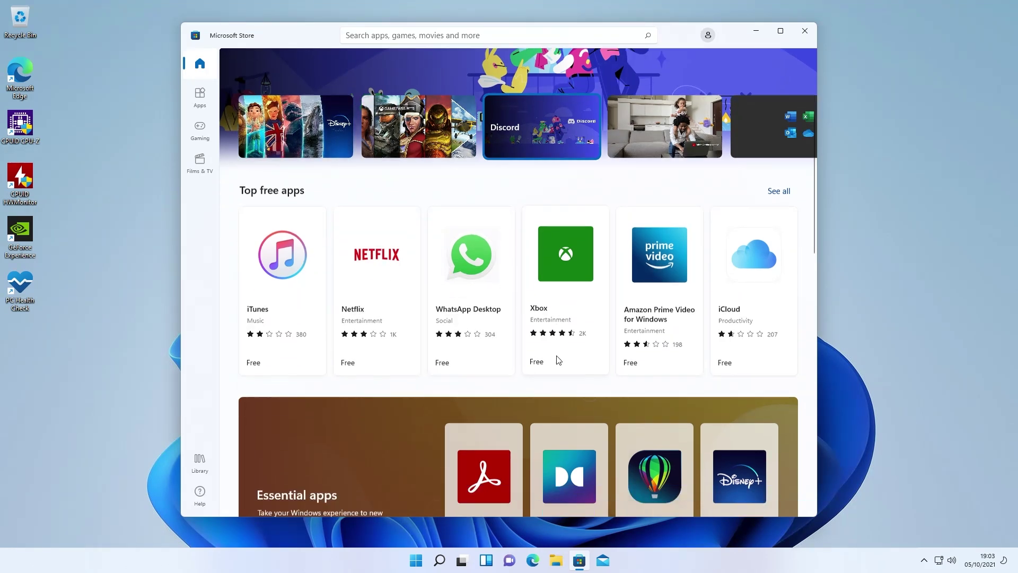
pyautogui.scroll(-6, 558, 360)
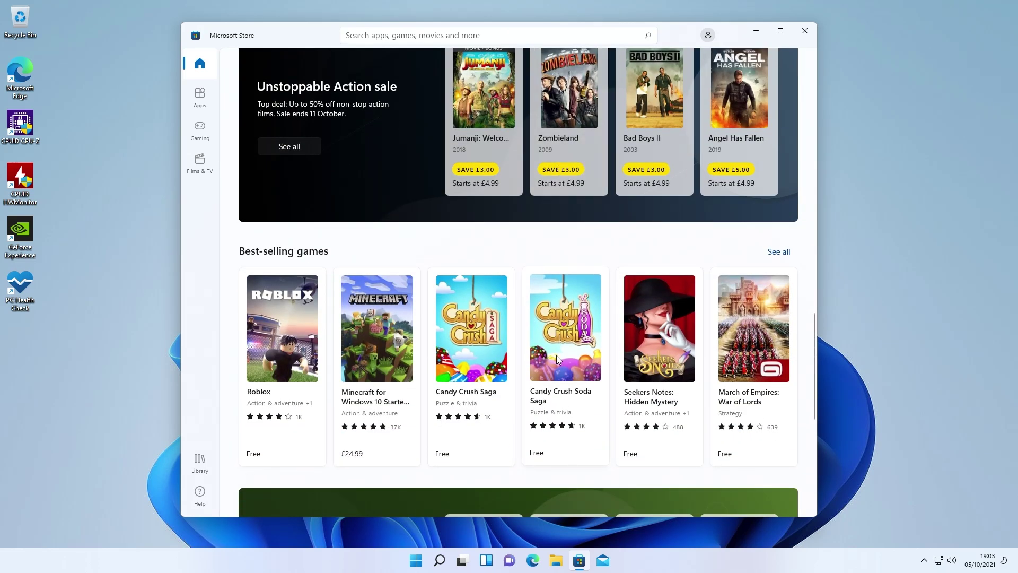
pyautogui.scroll(12, 557, 357)
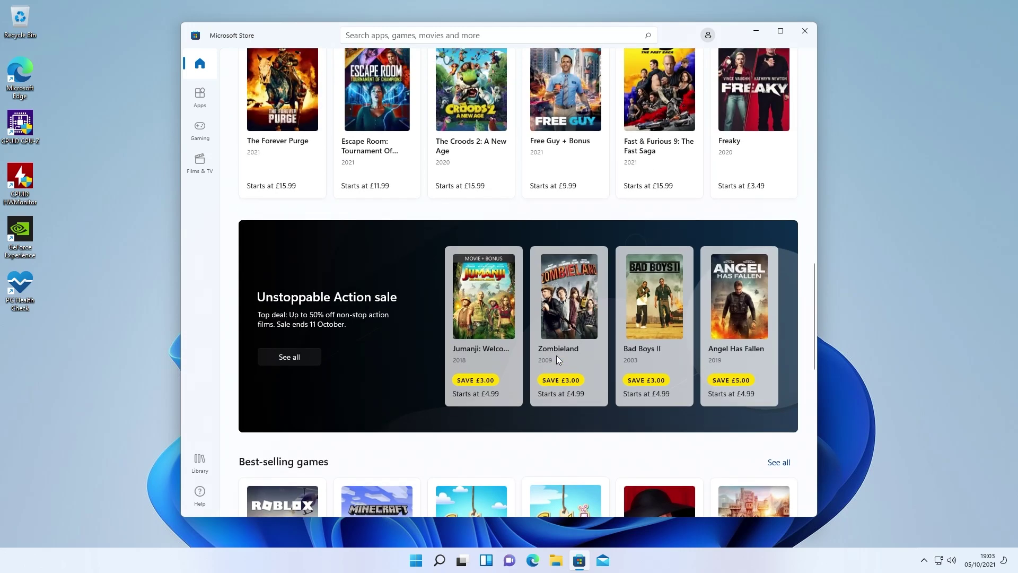
pyautogui.scroll(4, 557, 359)
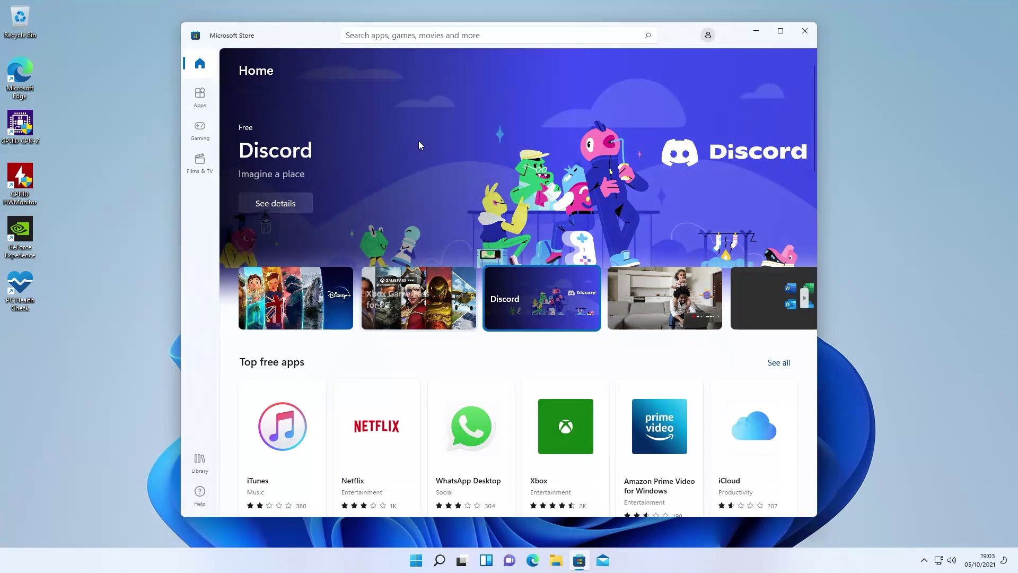
# Open Windows Settings and go to the Activation page to check the Windows activation state
pyautogui.click(416, 560)
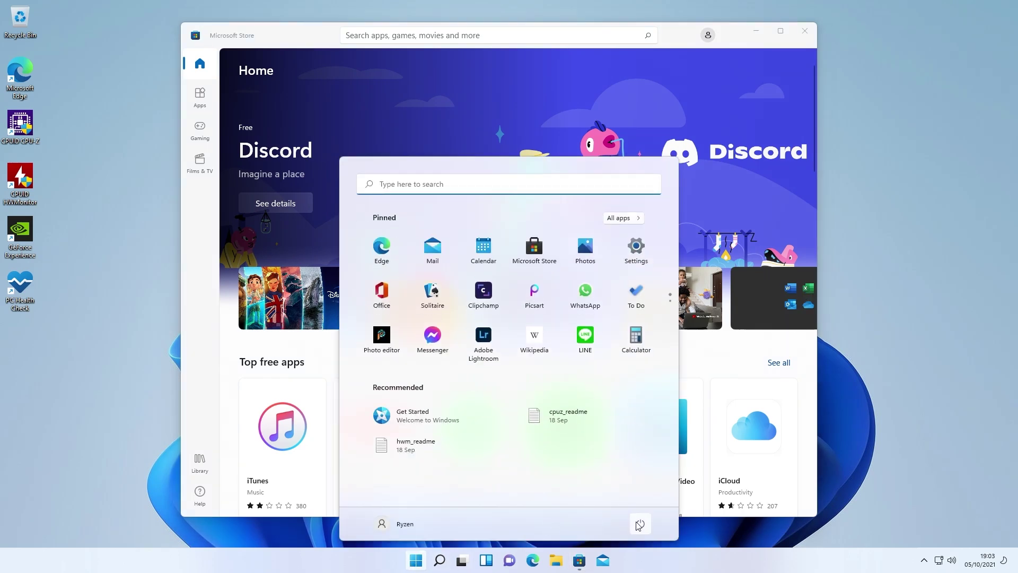
pyautogui.click(630, 251)
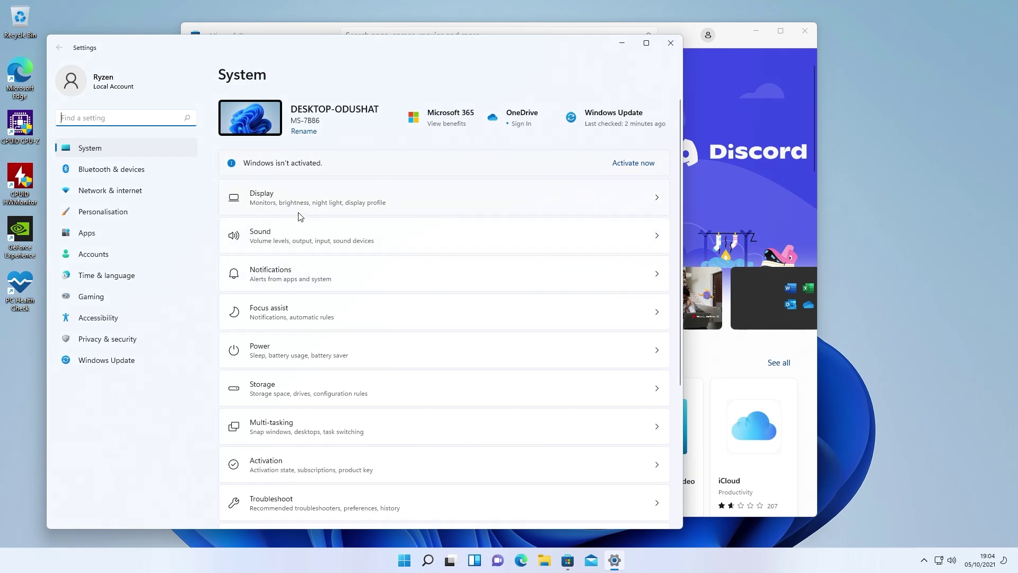
pyautogui.click(272, 166)
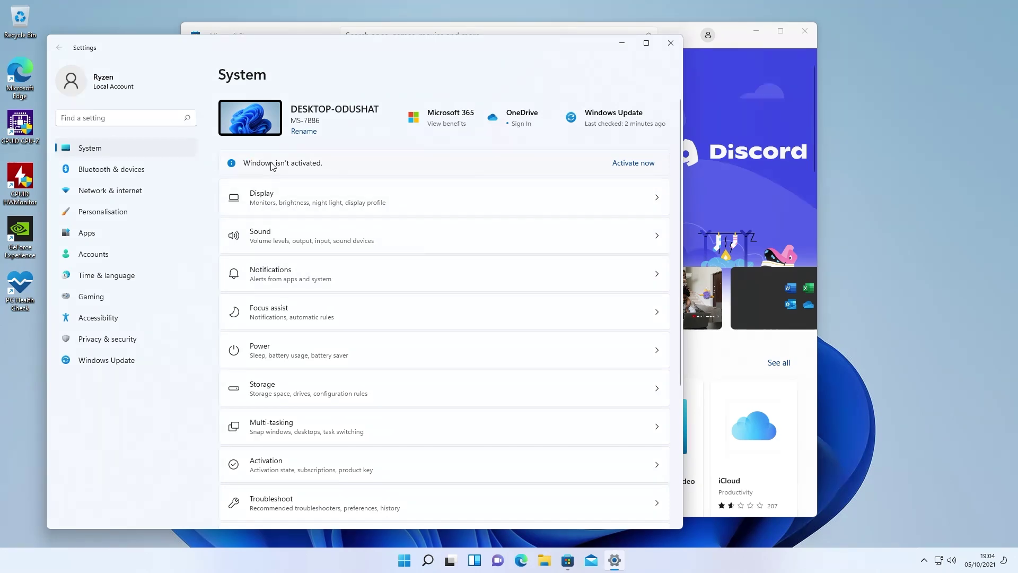
pyautogui.click(613, 165)
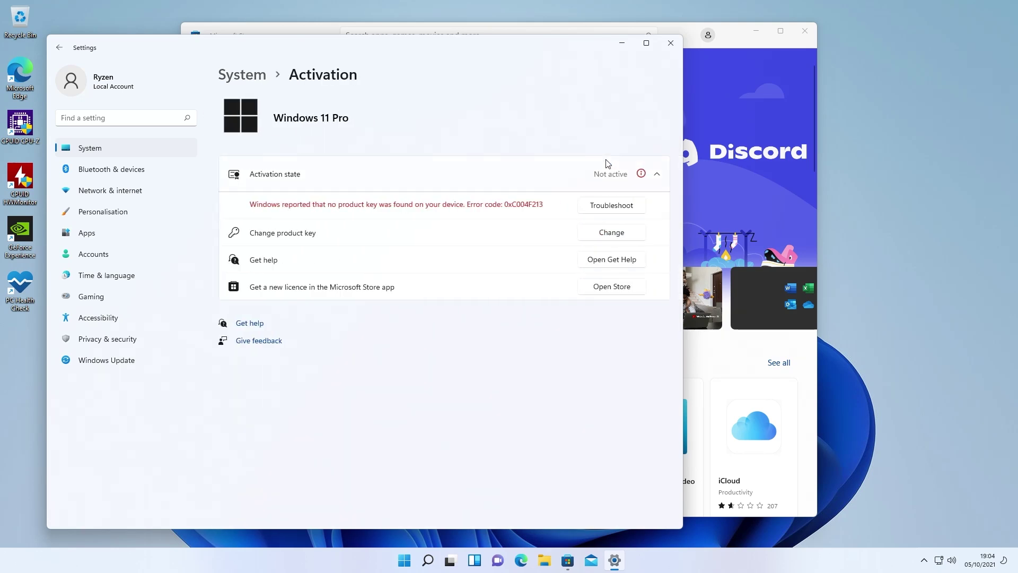